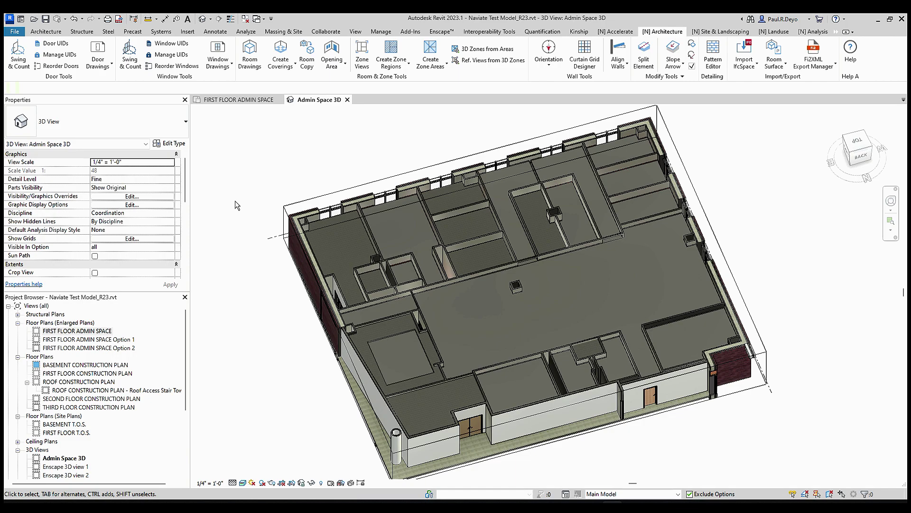
pyautogui.click(272, 67)
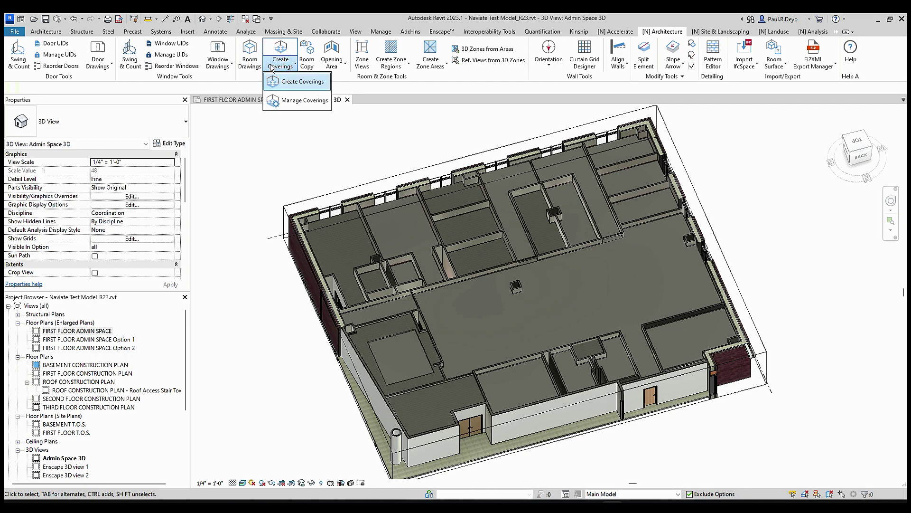
pyautogui.click(274, 65)
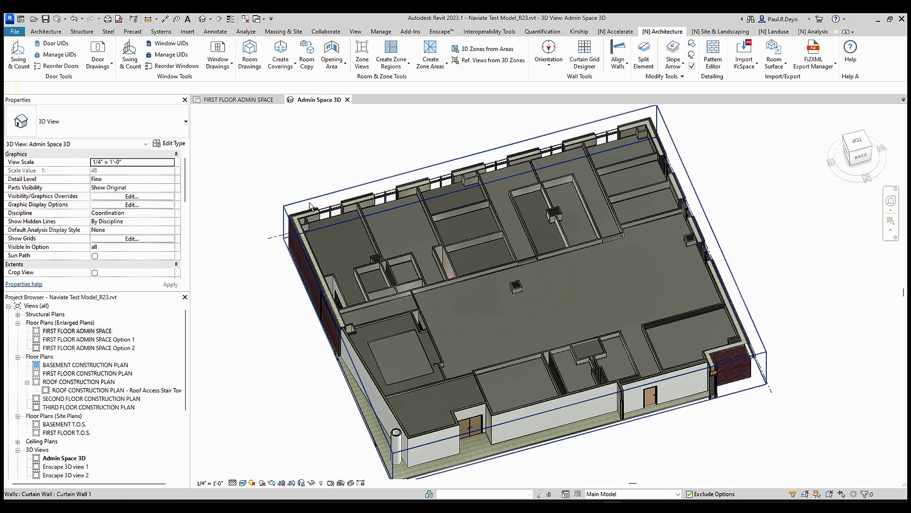
# Step: Lower the top of the section box in the Admin Space 3D view to expose the room interiors, and clear the selection
pyautogui.click(306, 199)
pyautogui.moveTo(524, 281)
pyautogui.mouseDown()
pyautogui.moveTo(527, 292)
pyautogui.moveTo(523, 274)
pyautogui.moveTo(526, 288)
pyautogui.mouseUp()
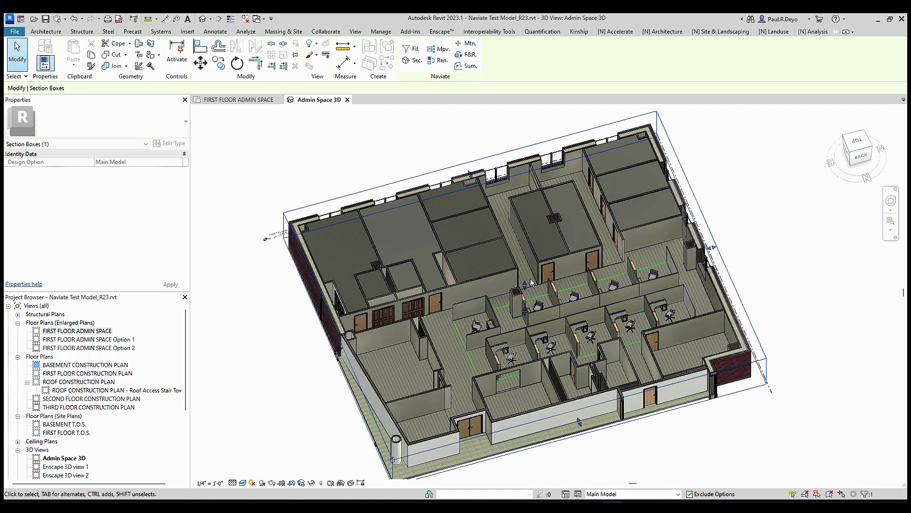
pyautogui.moveTo(527, 285); pyautogui.dragTo(528, 295)
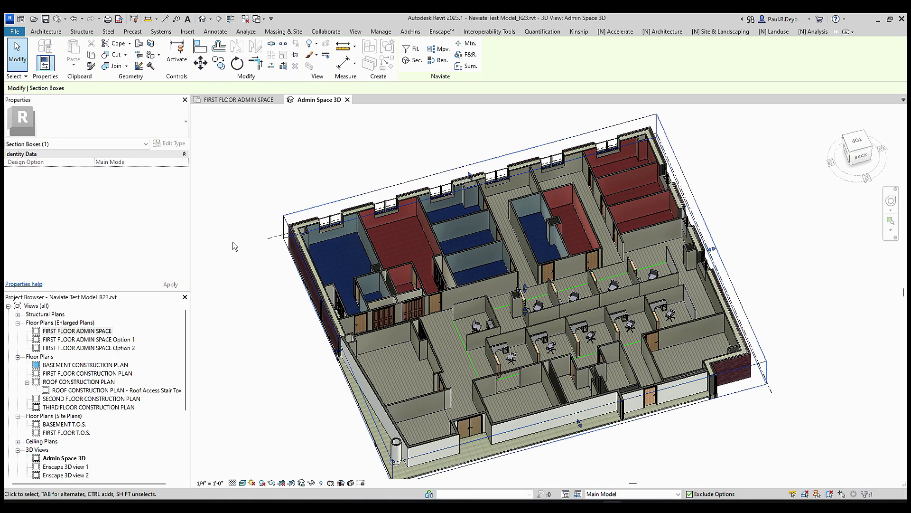
pyautogui.click(667, 31)
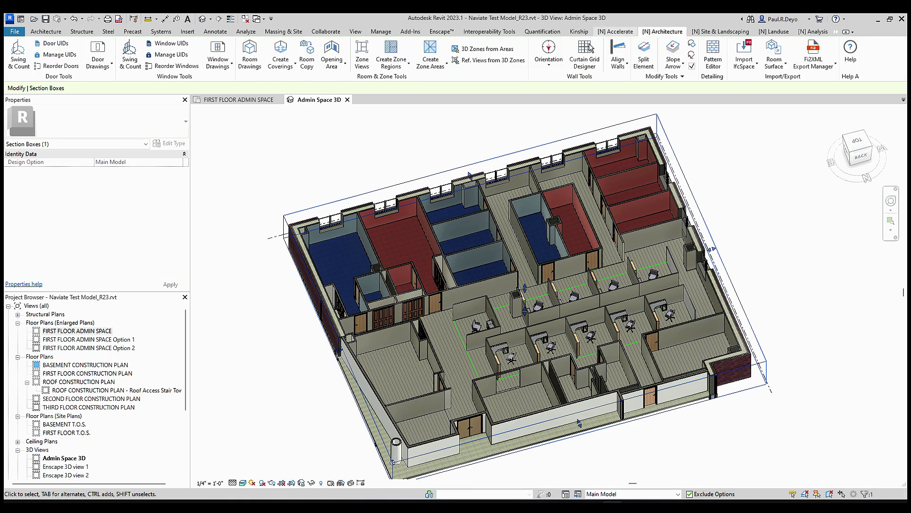
pyautogui.click(346, 141)
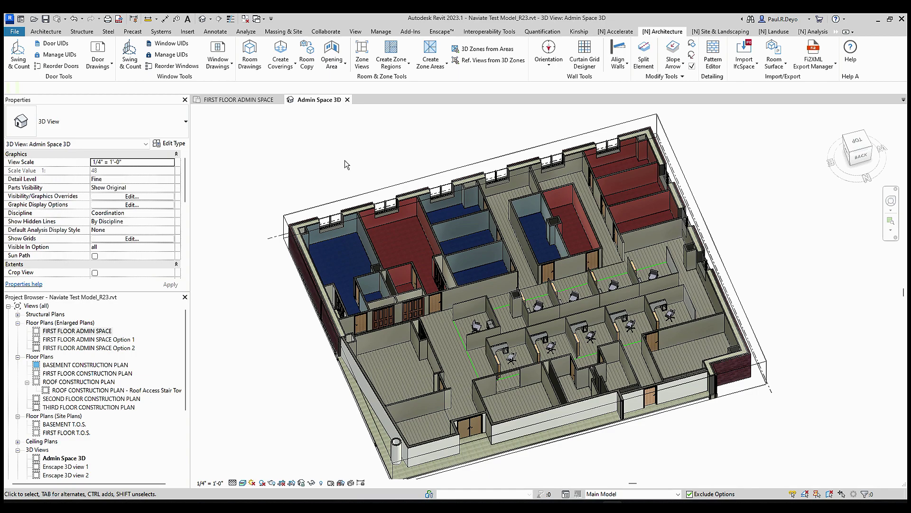
# Step: Examine the room layout in the FIRST FLOOR ADMIN SPACE plan and compare it with the Admin Space 3D view
pyautogui.click(256, 100)
pyautogui.scroll(5, 519, 424)
pyautogui.moveTo(546, 427); pyautogui.dragTo(485, 422, button='middle')
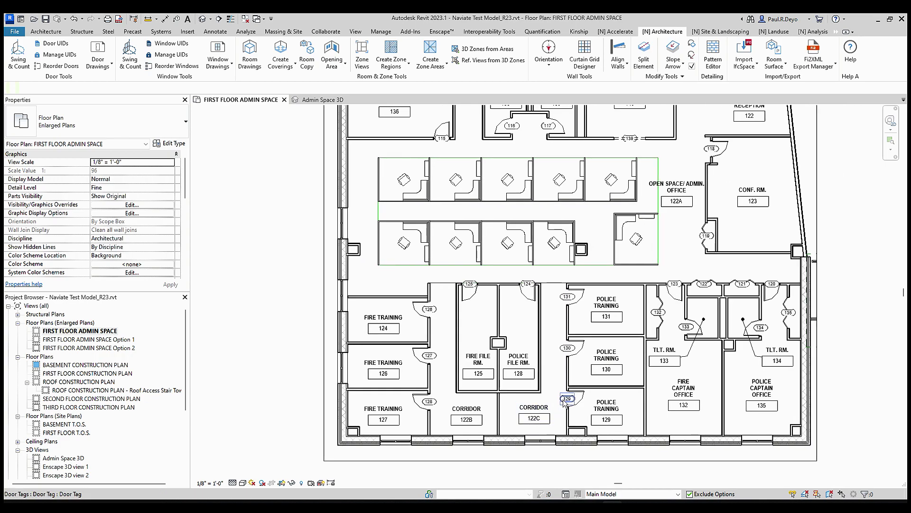
pyautogui.moveTo(626, 349); pyautogui.dragTo(632, 405, button='middle')
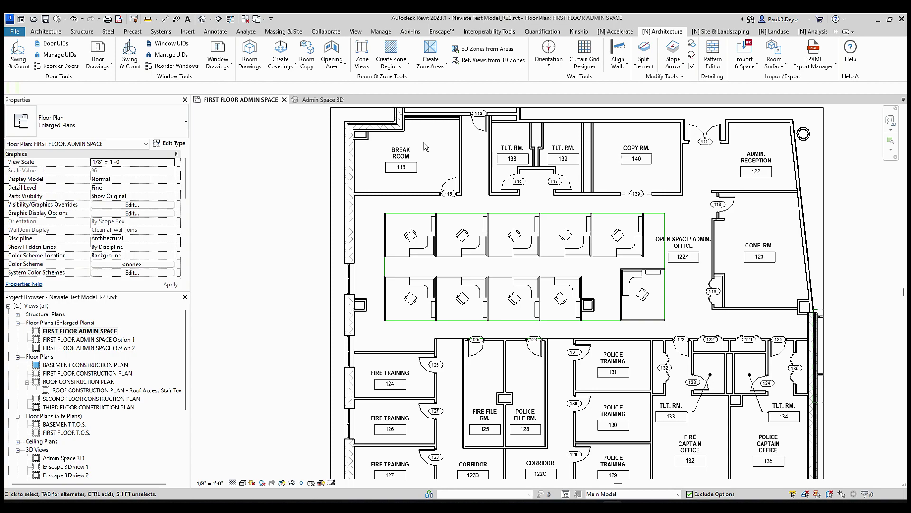
pyautogui.moveTo(605, 327); pyautogui.dragTo(593, 297, button='middle')
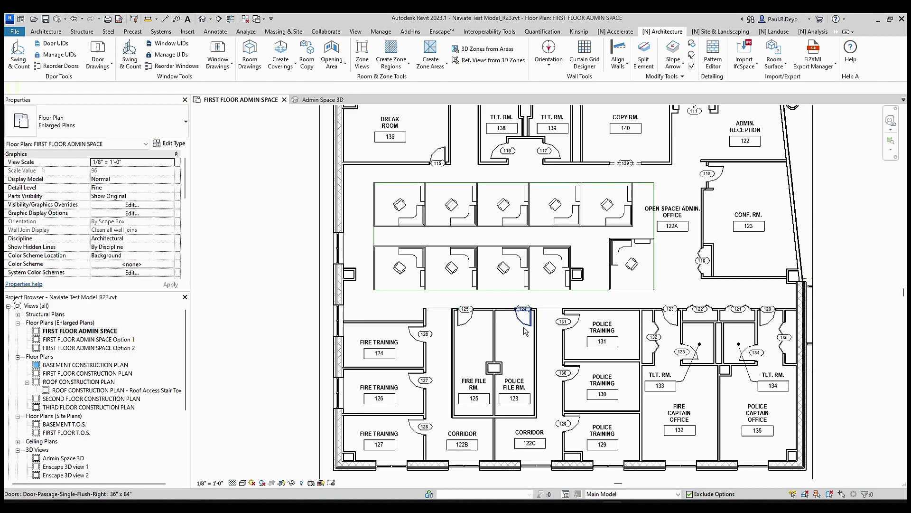
pyautogui.scroll(-2, 492, 302)
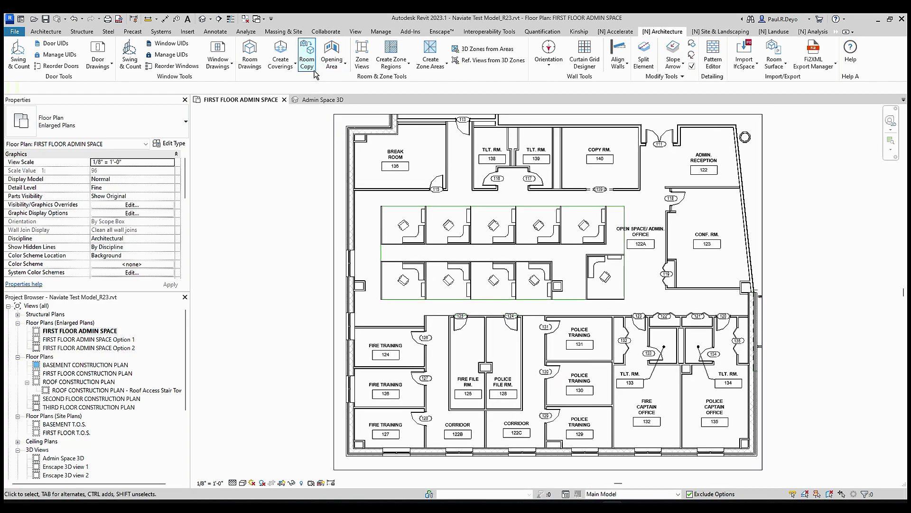
pyautogui.click(311, 100)
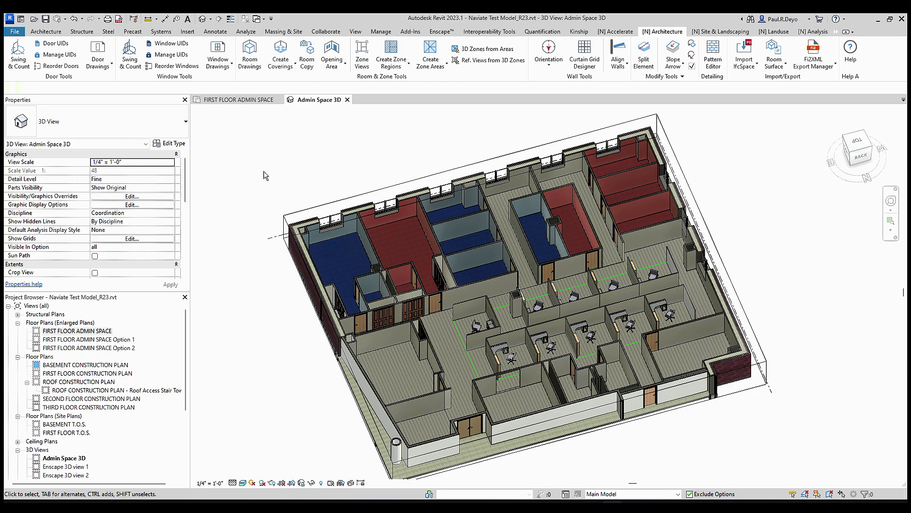
# Step: In the FIRST FLOOR ADMIN SPACE plan, select the rooms matching the Naviate filters Toilet Room Selection and Non-Carpet Rooms
pyautogui.click(239, 100)
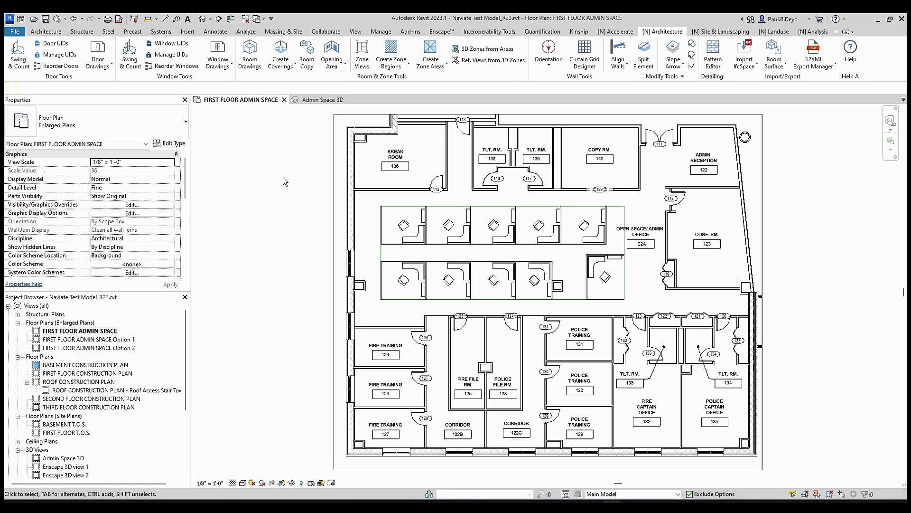
pyautogui.click(615, 31)
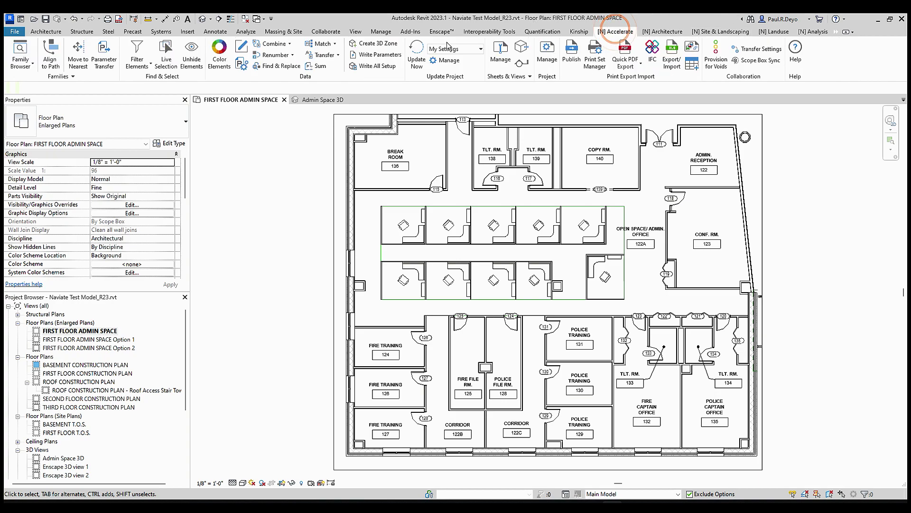
pyautogui.click(137, 66)
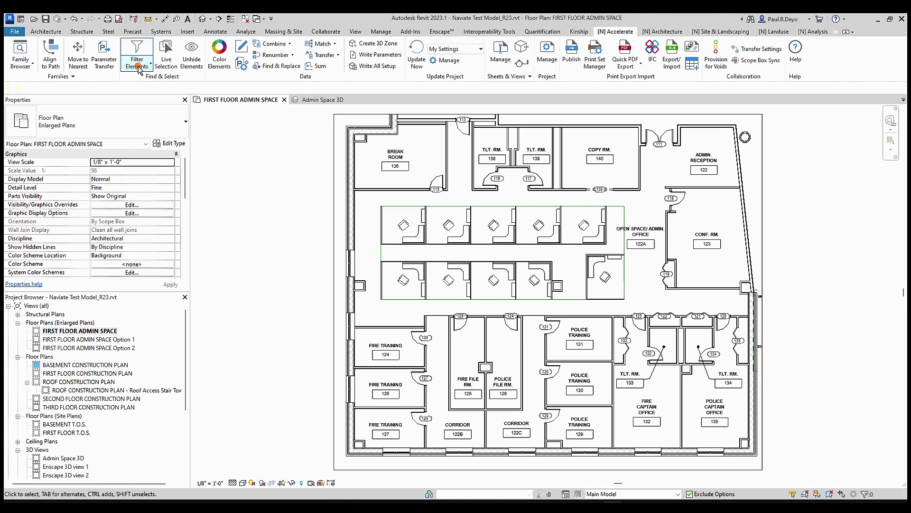
pyautogui.click(149, 98)
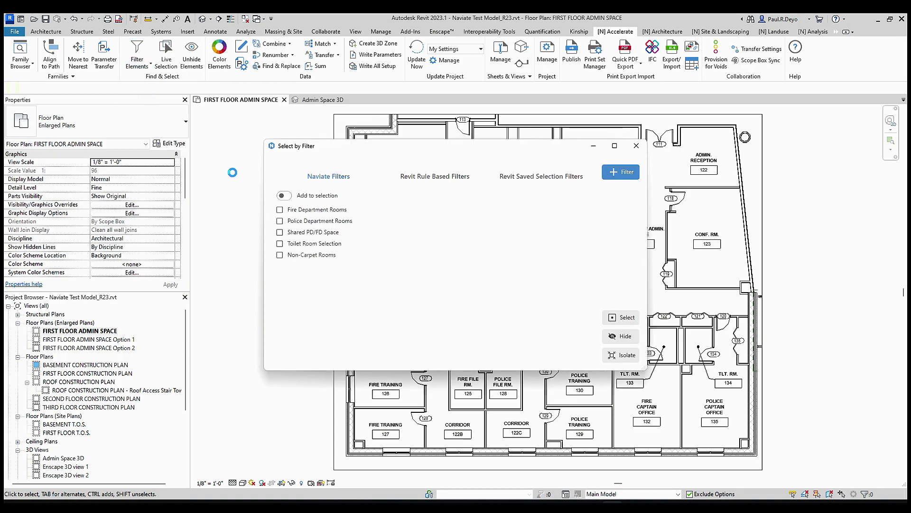
pyautogui.moveTo(351, 148); pyautogui.dragTo(115, 95)
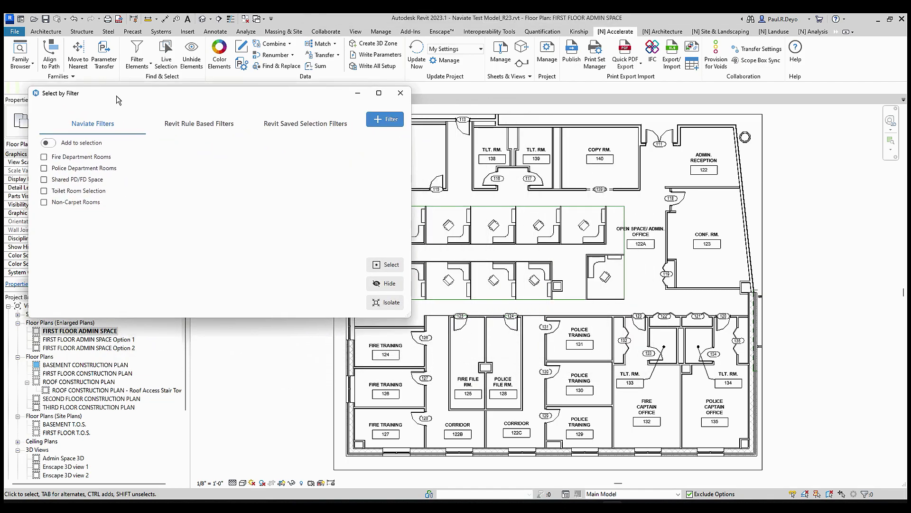
pyautogui.click(44, 190)
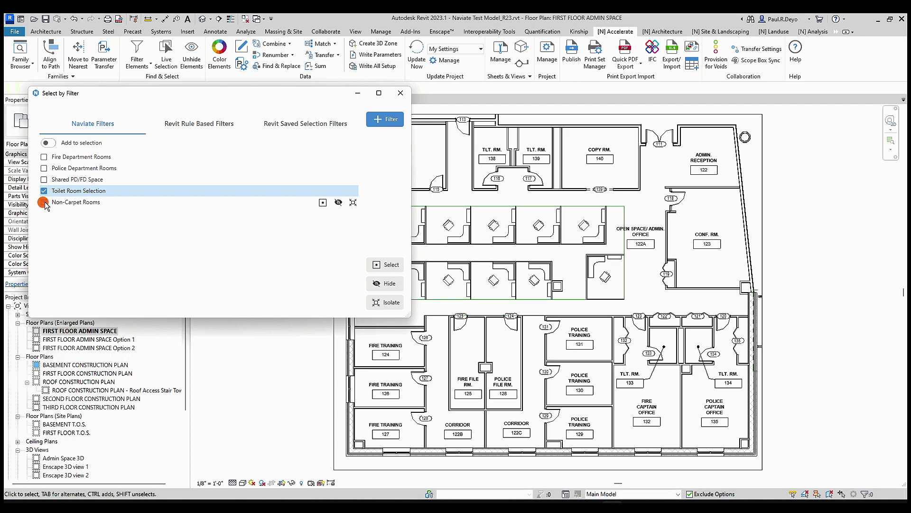
pyautogui.click(44, 202)
pyautogui.click(389, 262)
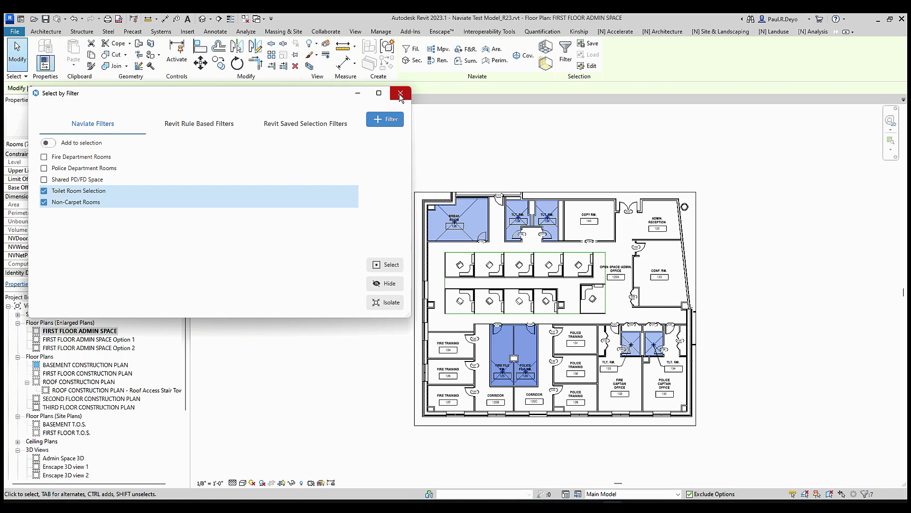
pyautogui.click(401, 95)
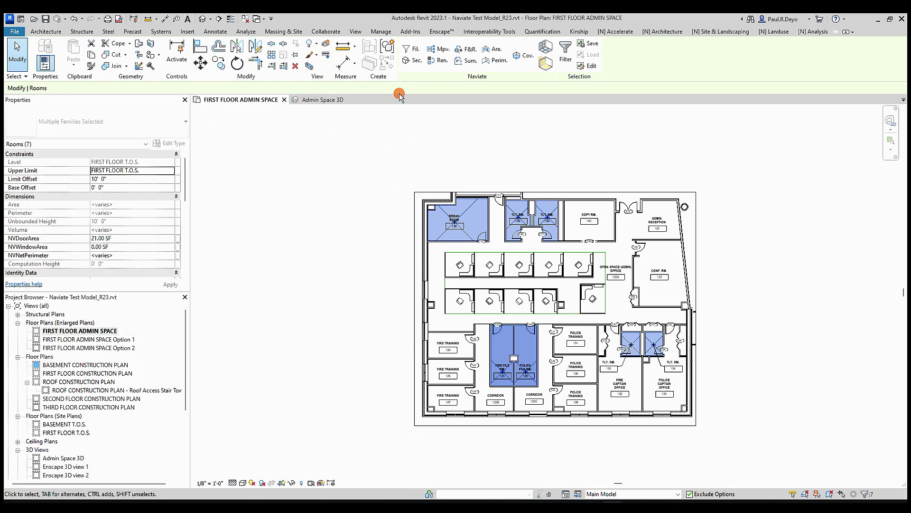
# Step: Use Manage Coverings to remove only the floor coverings from all selected rooms, keeping ceilings and walls, and clear the selection
pyautogui.click(663, 31)
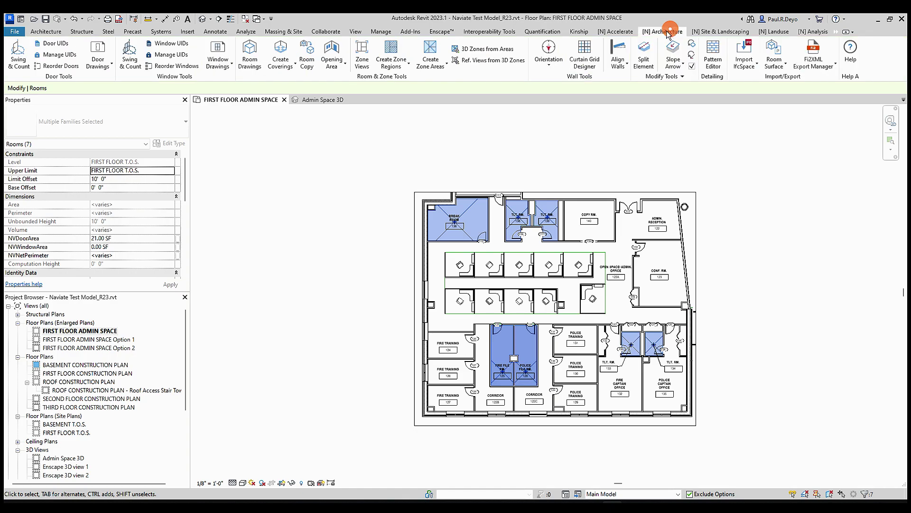
pyautogui.scroll(3, 414, 318)
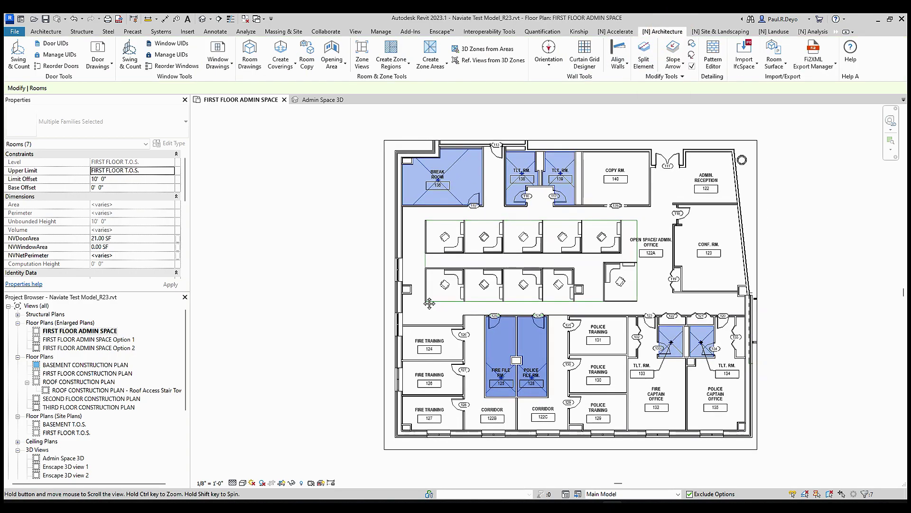
pyautogui.click(285, 67)
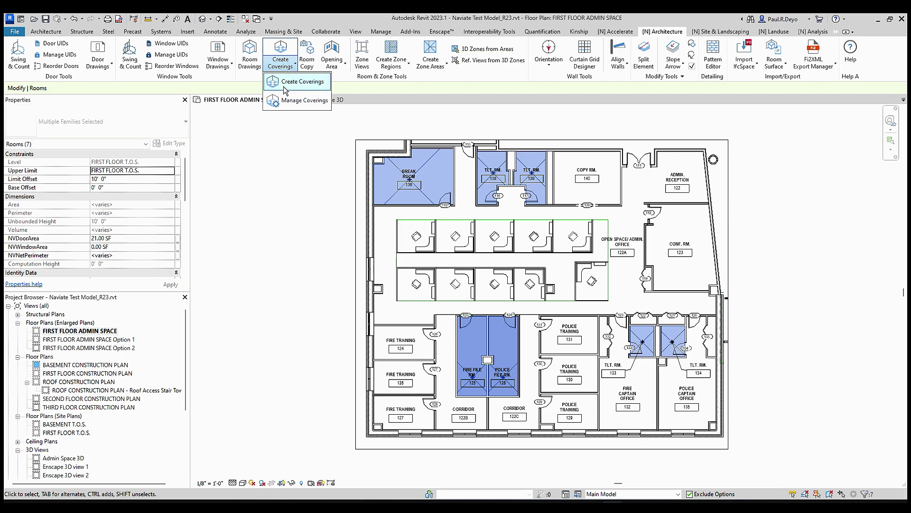
pyautogui.click(285, 100)
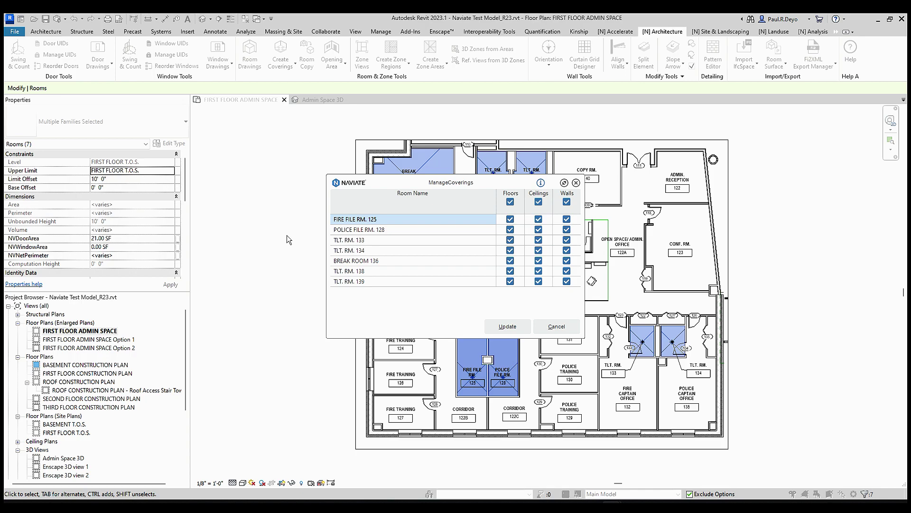
pyautogui.click(514, 226)
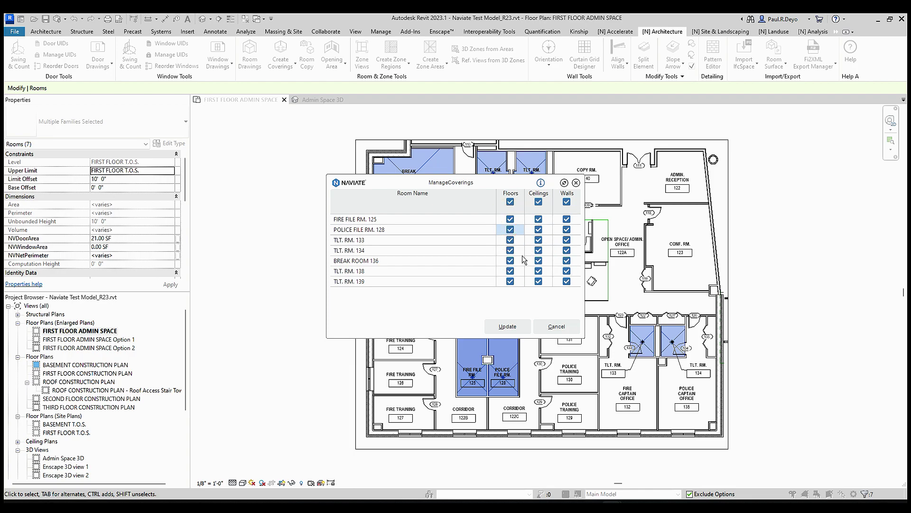
pyautogui.click(510, 202)
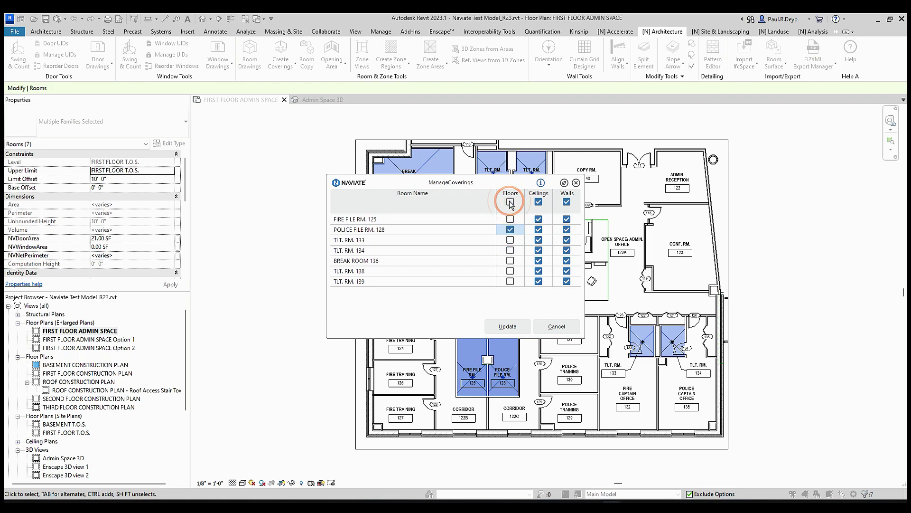
pyautogui.click(511, 230)
pyautogui.click(511, 230)
pyautogui.click(517, 330)
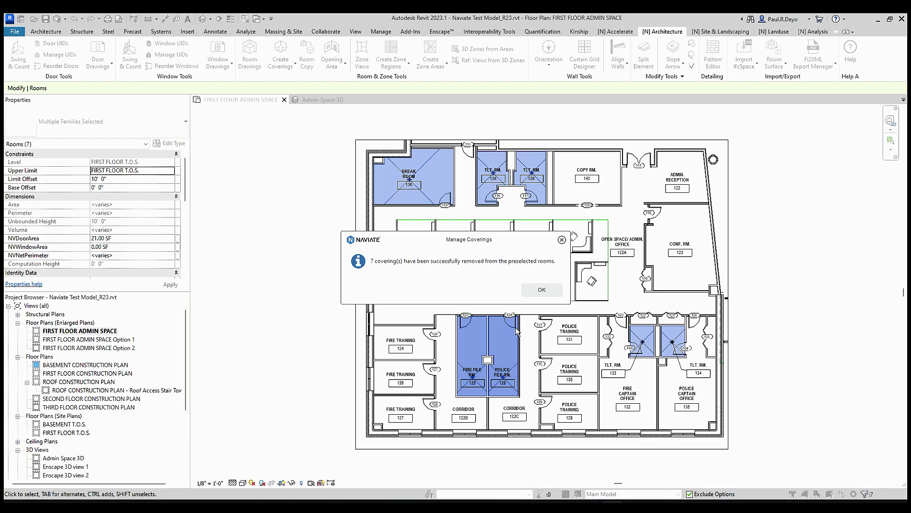
pyautogui.click(542, 290)
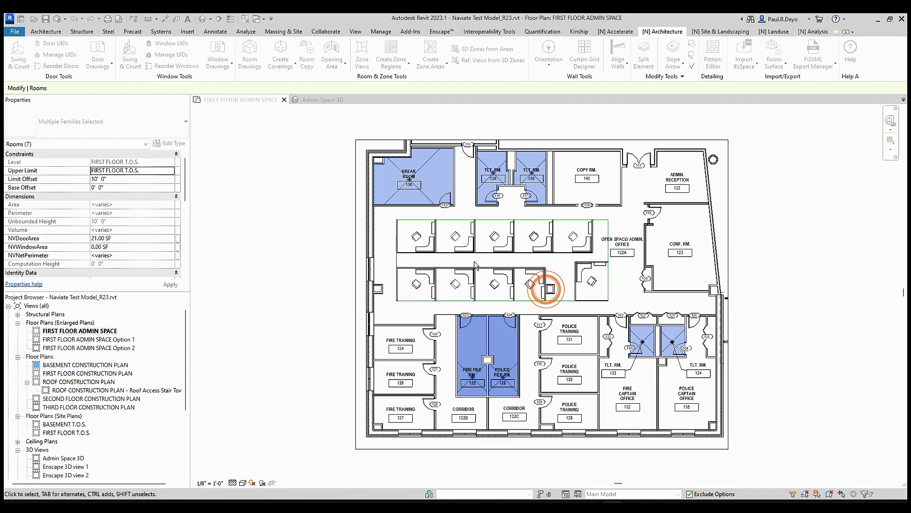
pyautogui.press('Escape')
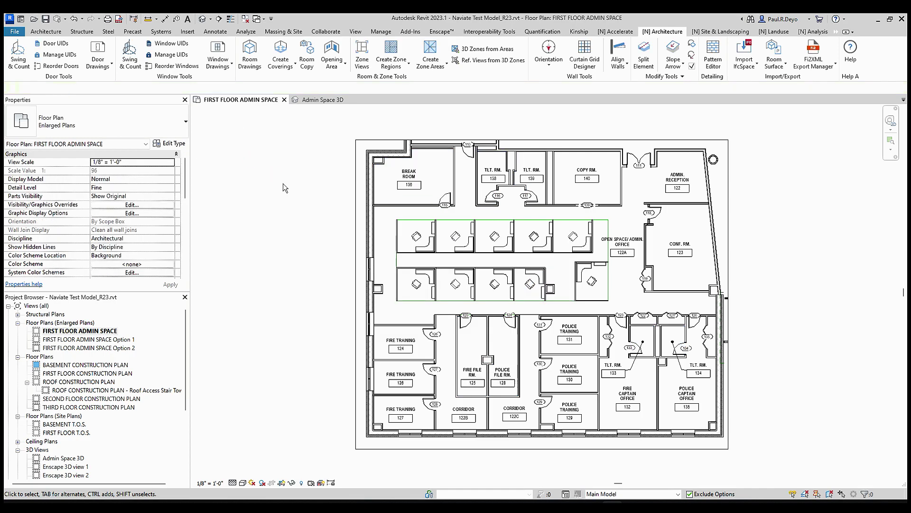
# Step: Inspect the floors of the toilet, file and break rooms in the Admin Space 3D view
pyautogui.click(319, 101)
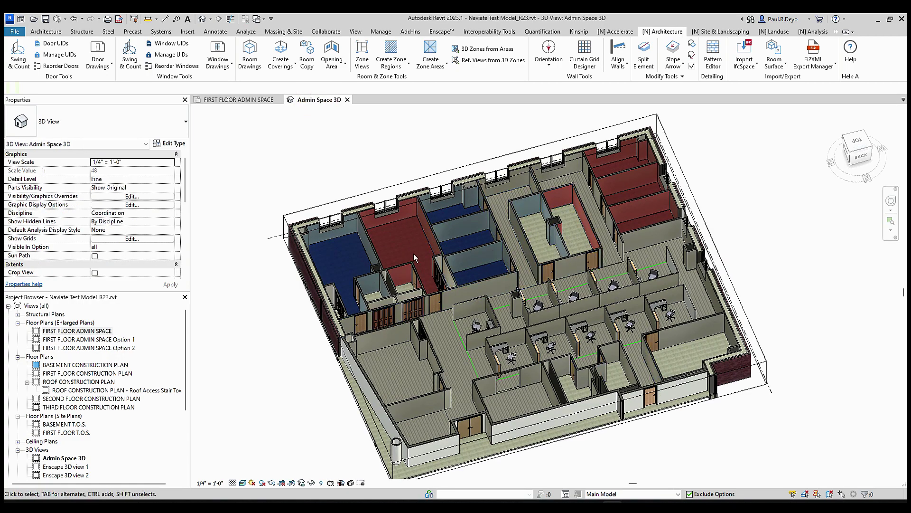
pyautogui.moveTo(574, 307); pyautogui.dragTo(565, 288, button='middle')
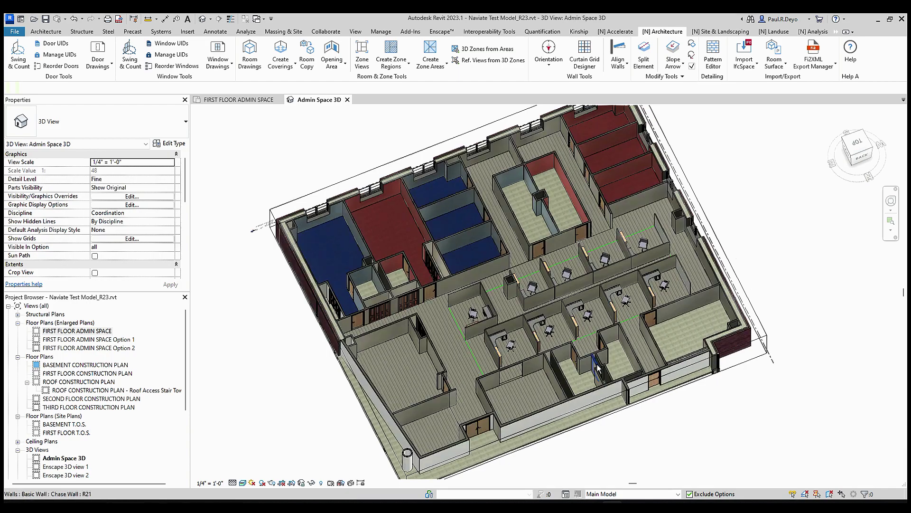
pyautogui.keyDown('shift'); pyautogui.moveTo(562, 356); pyautogui.dragTo(558, 318, button='middle'); pyautogui.keyUp('shift')
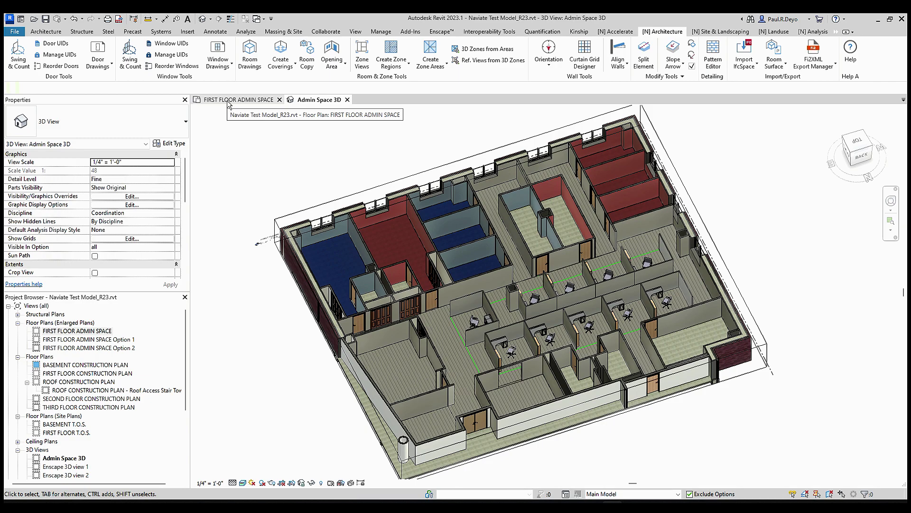
pyautogui.click(282, 66)
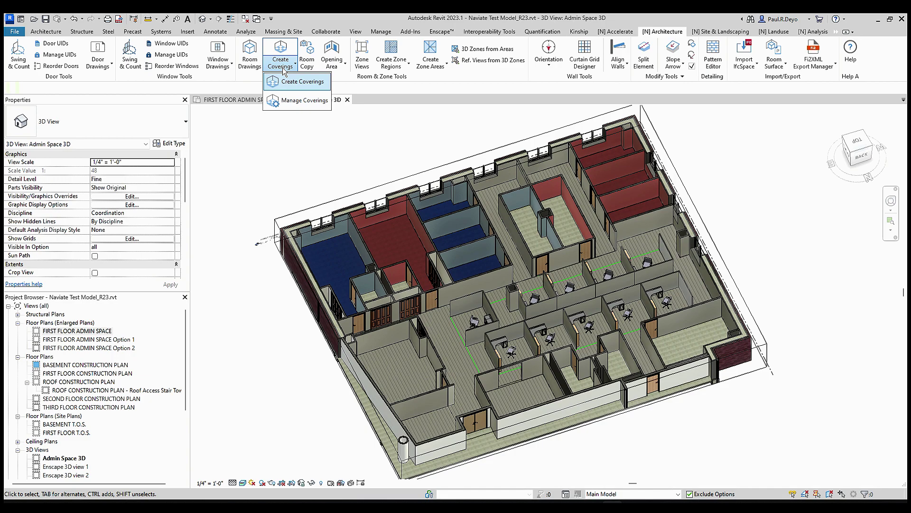
# Step: In the FIRST FLOOR ADMIN SPACE plan, select the rooms matching the Naviate filter Toilet Room Selection
pyautogui.click(239, 101)
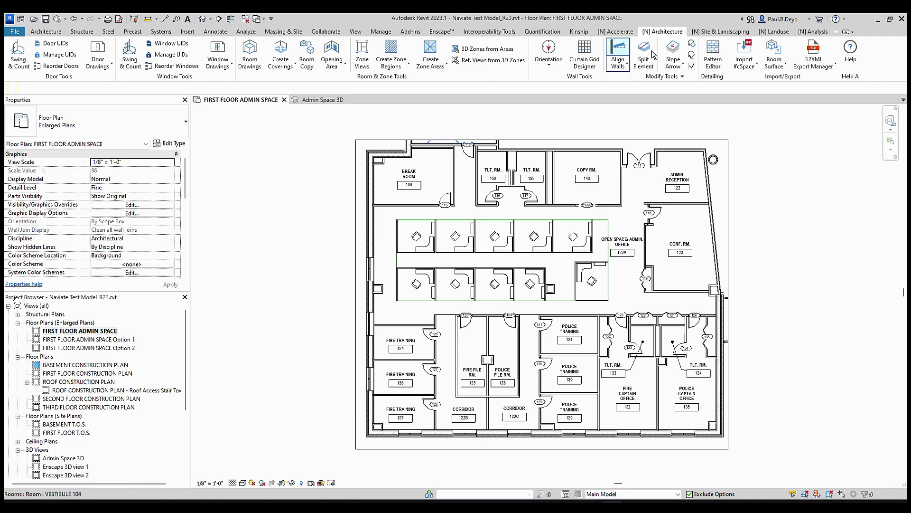
pyautogui.click(615, 32)
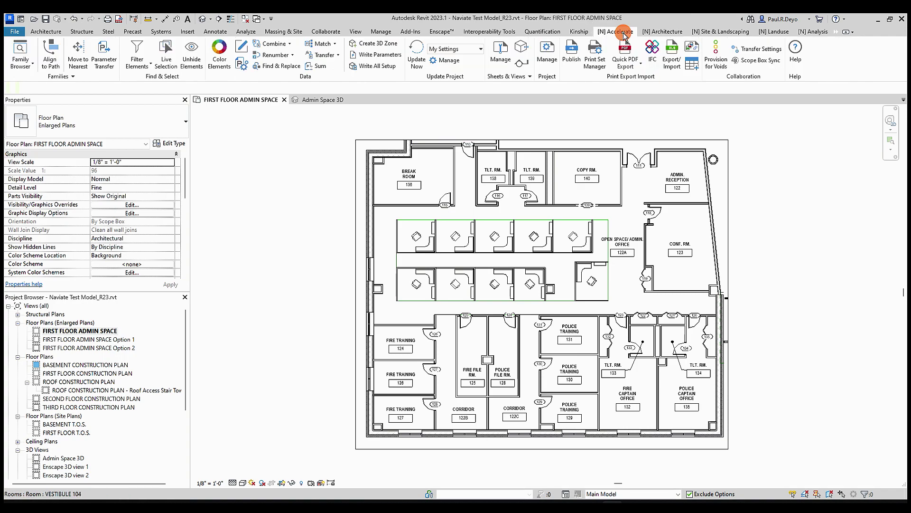
pyautogui.click(138, 64)
pyautogui.click(146, 99)
pyautogui.click(280, 243)
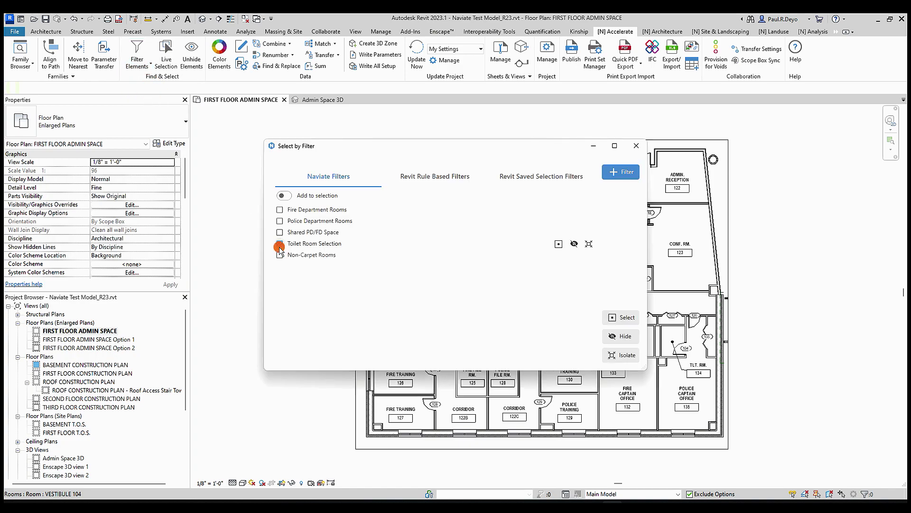
pyautogui.click(618, 318)
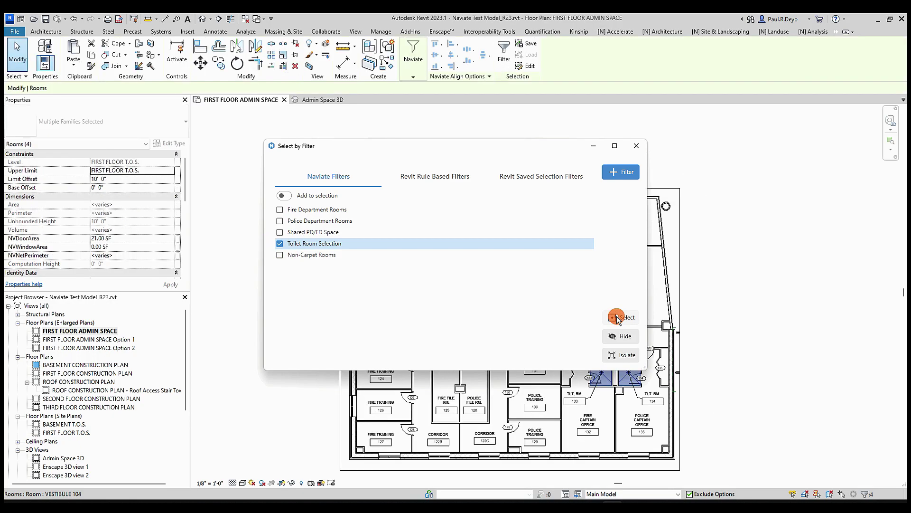
pyautogui.click(635, 150)
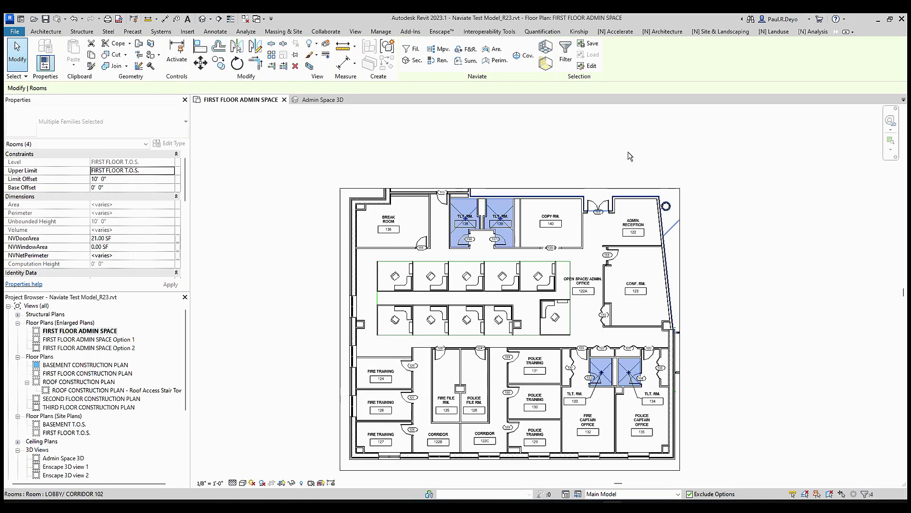
# Step: In the Admin Space 3D view, create floor coverings in the selected toilet rooms with the FD/PD Restrooms setting, and clear the selection
pyautogui.click(316, 100)
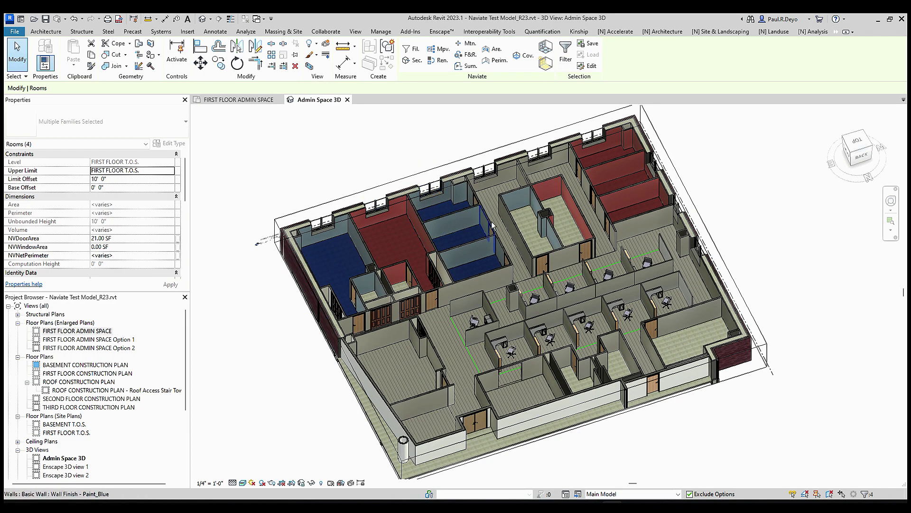
pyautogui.keyDown('shift'); pyautogui.moveTo(423, 315); pyautogui.dragTo(408, 314, button='middle'); pyautogui.keyUp('shift')
pyautogui.click(661, 32)
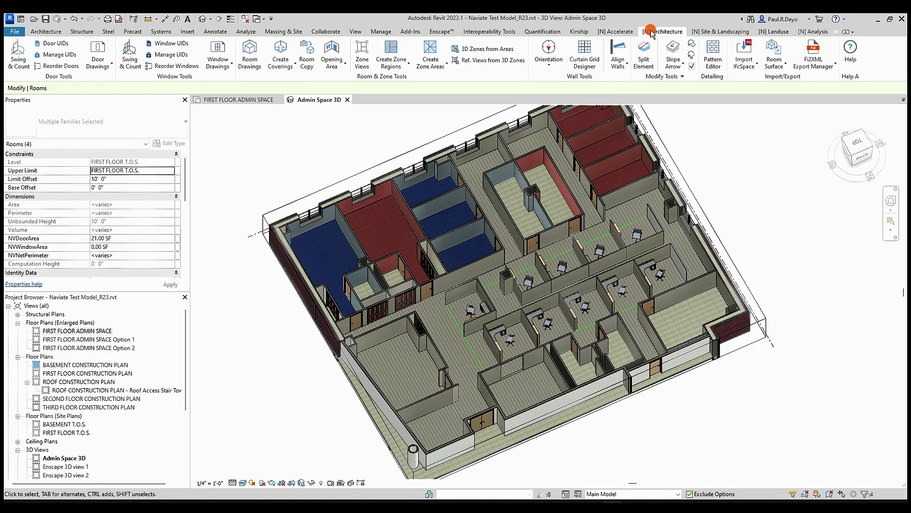
pyautogui.click(280, 47)
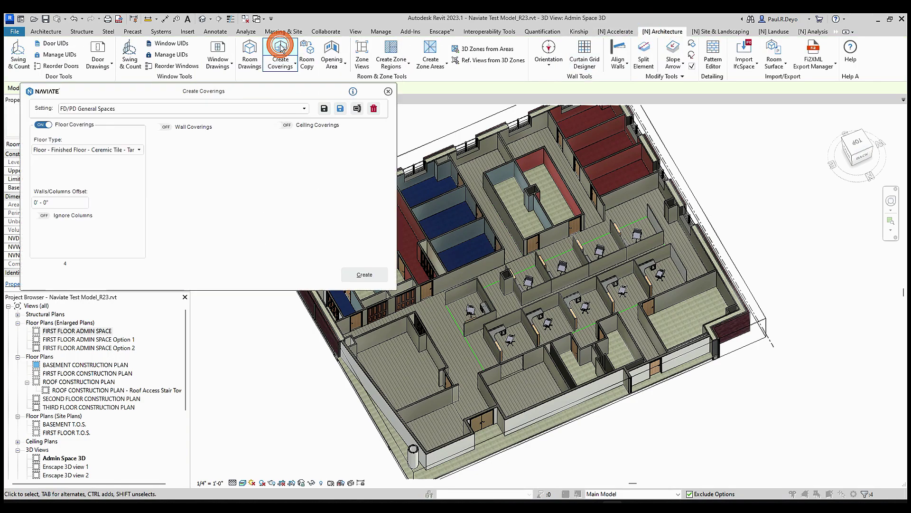
pyautogui.click(218, 107)
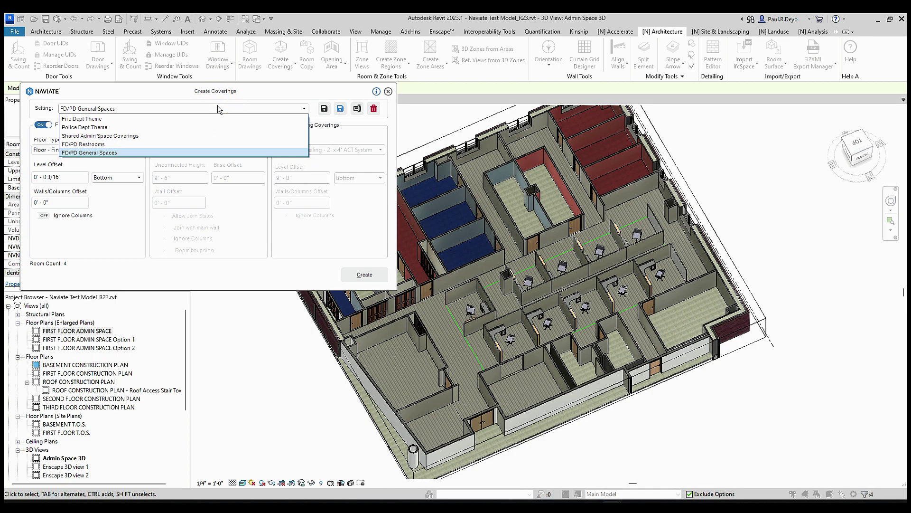
pyautogui.click(107, 144)
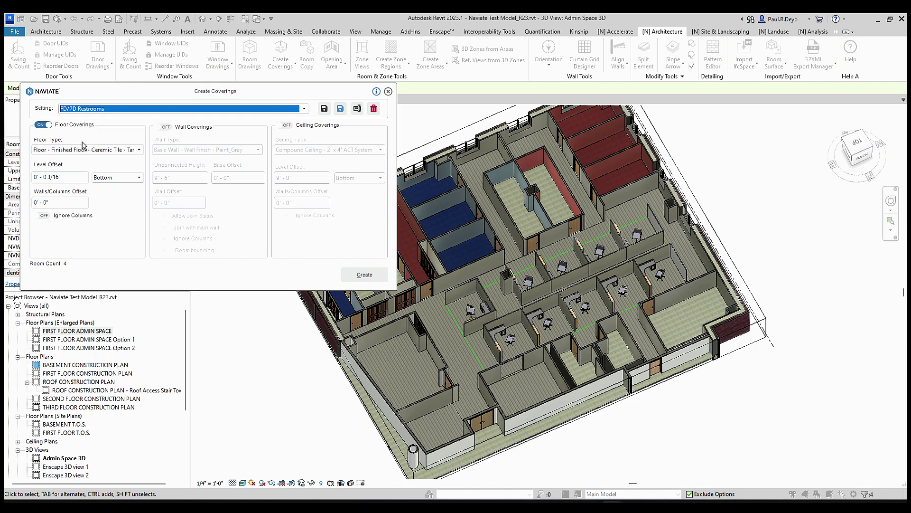
pyautogui.click(364, 274)
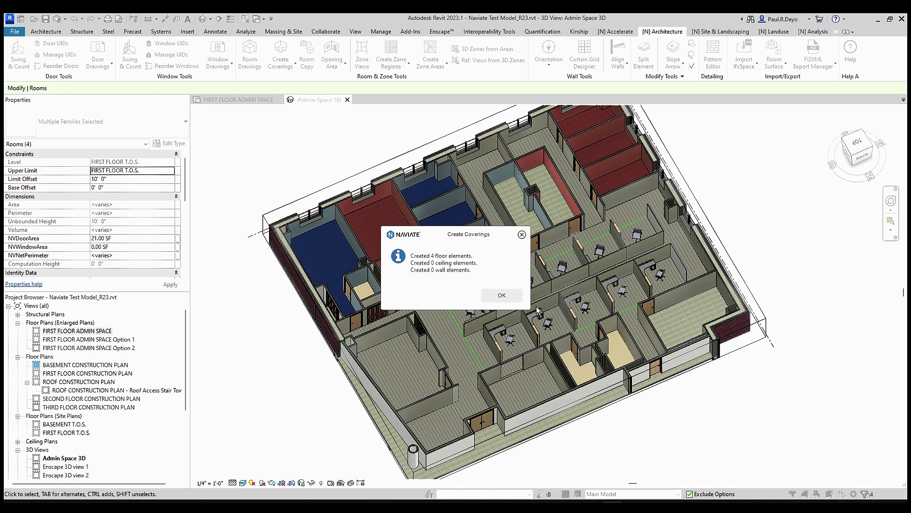
pyautogui.click(503, 295)
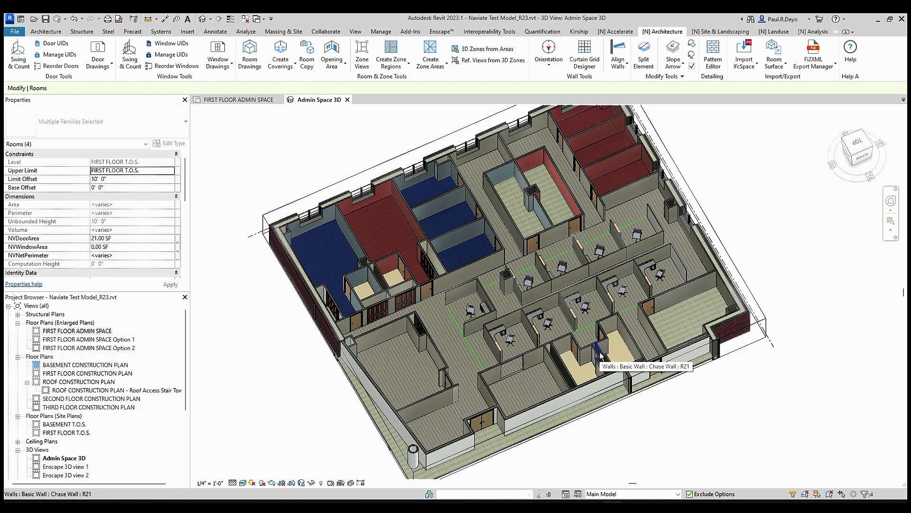
pyautogui.press('Escape')
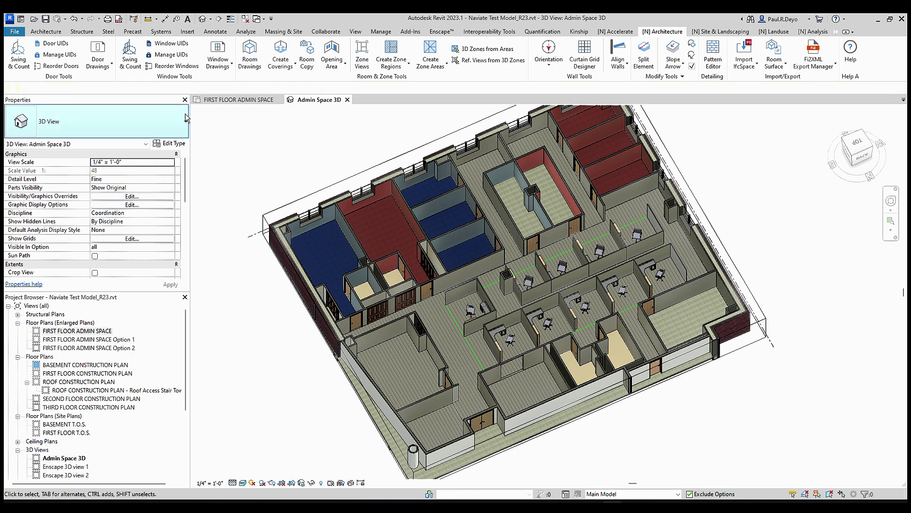
# Step: In the FIRST FLOOR ADMIN SPACE plan, select the rooms matching the Naviate filter Non-Carpet Rooms
pyautogui.click(247, 100)
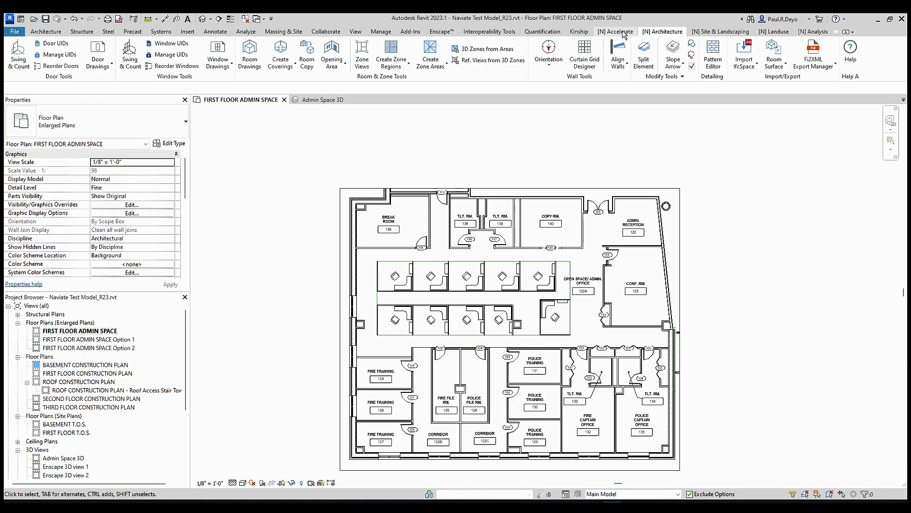
pyautogui.click(607, 31)
pyautogui.click(144, 64)
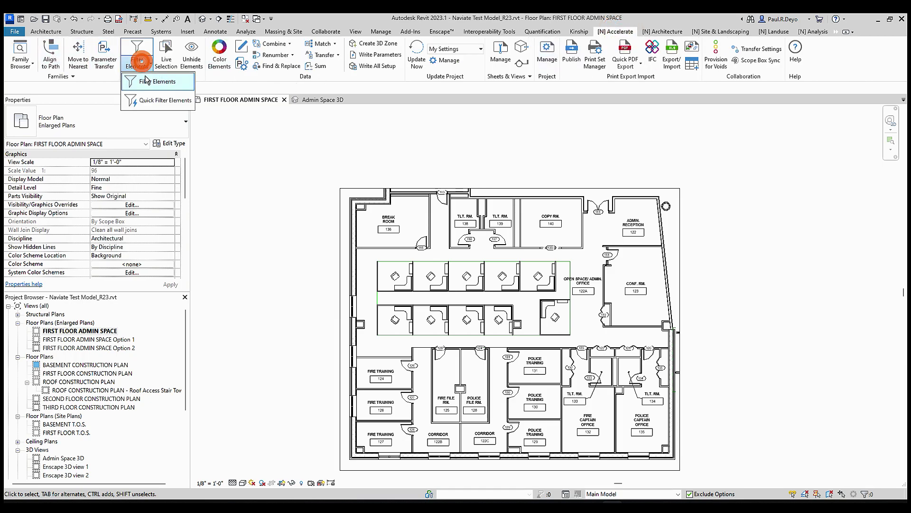
pyautogui.click(157, 101)
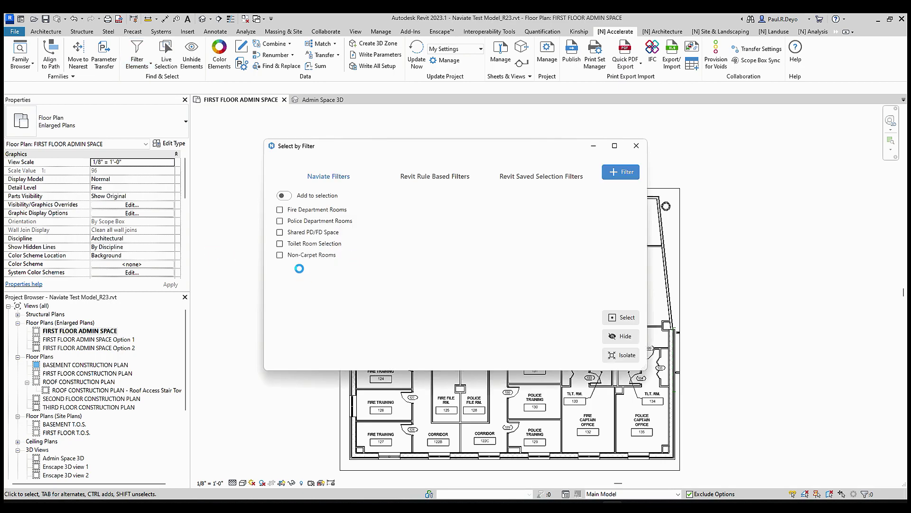
pyautogui.click(280, 255)
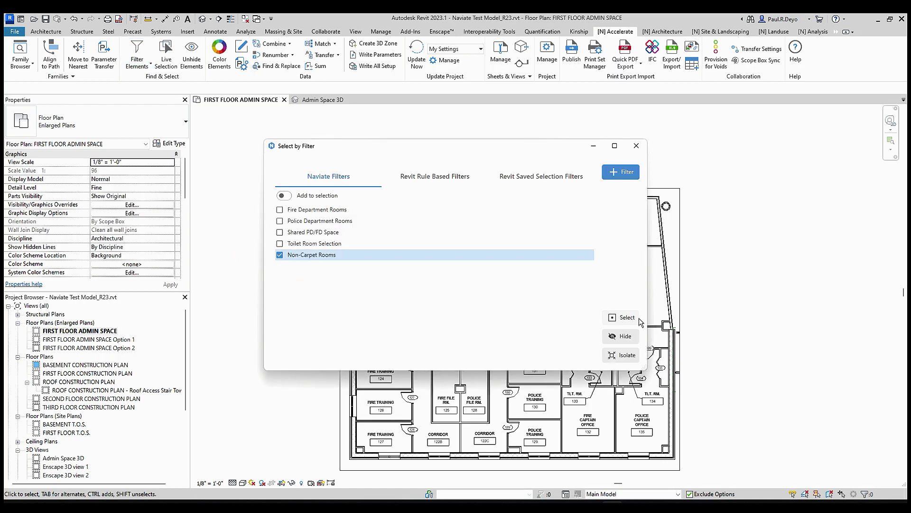
pyautogui.click(626, 317)
pyautogui.click(637, 145)
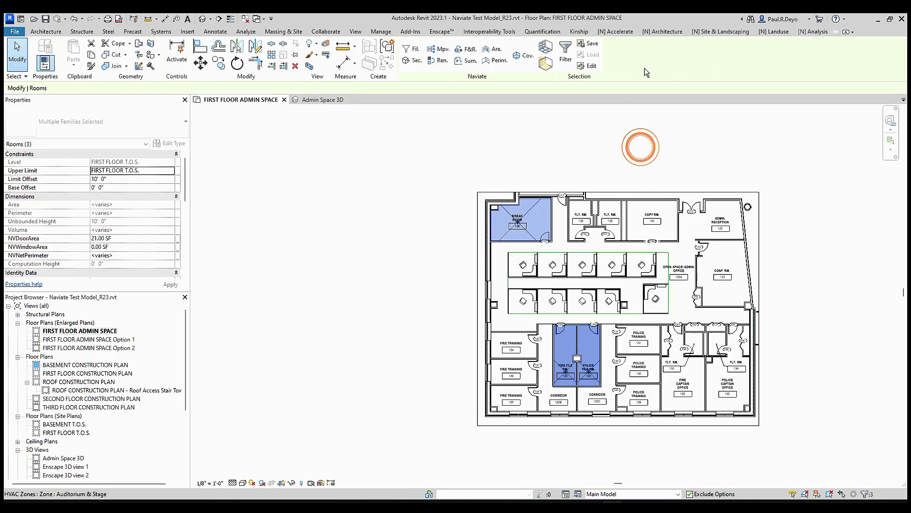
# Step: From the Admin Space 3D view, set the FD/PD General Spaces covering setting's floor type to Finished Floor - Laminate Wd_Oak and save it
pyautogui.click(322, 100)
pyautogui.keyDown('shift'); pyautogui.moveTo(389, 317); pyautogui.dragTo(445, 316, button='middle'); pyautogui.keyUp('shift')
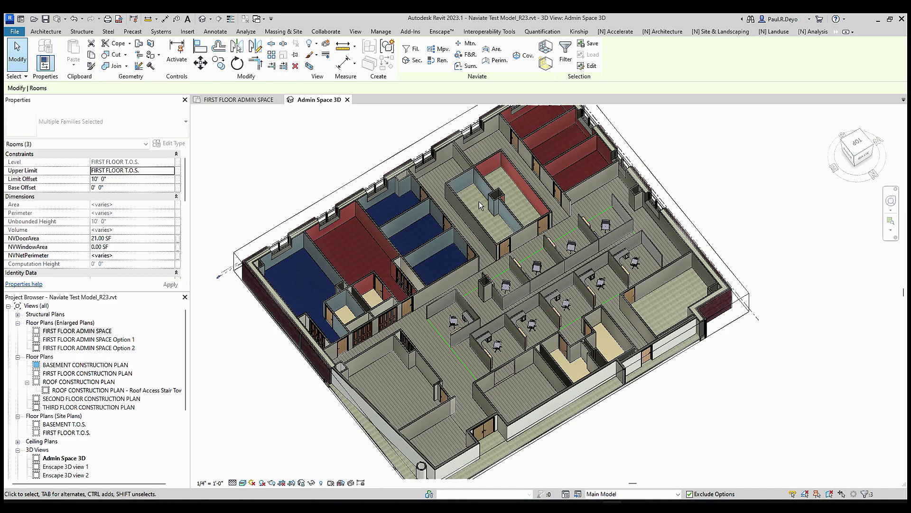
pyautogui.click(656, 31)
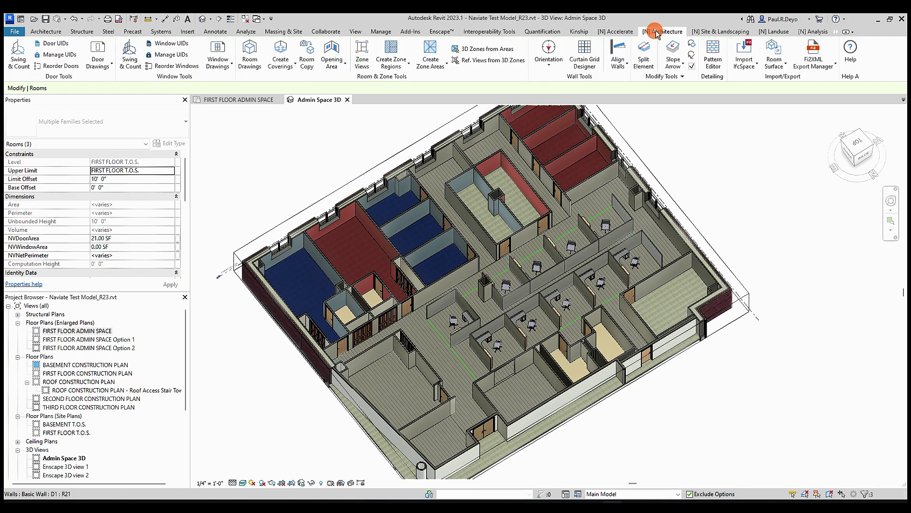
pyautogui.click(281, 47)
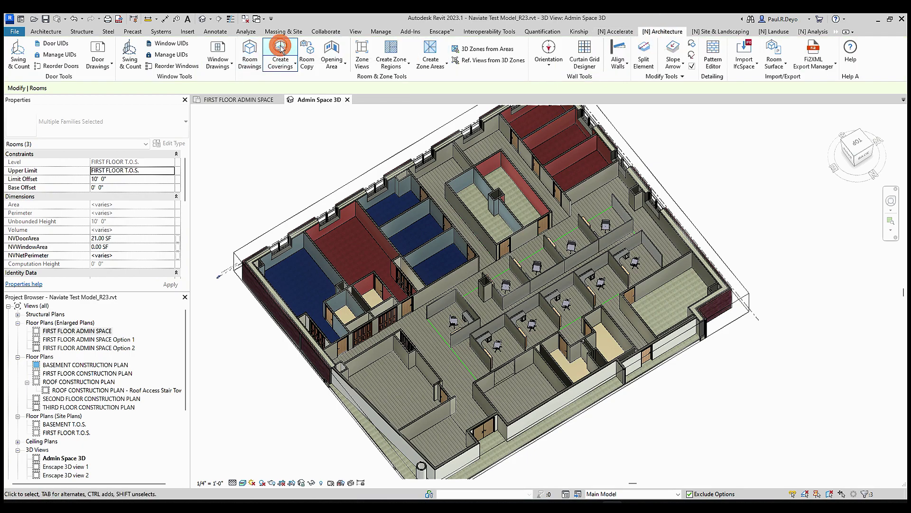
pyautogui.click(133, 110)
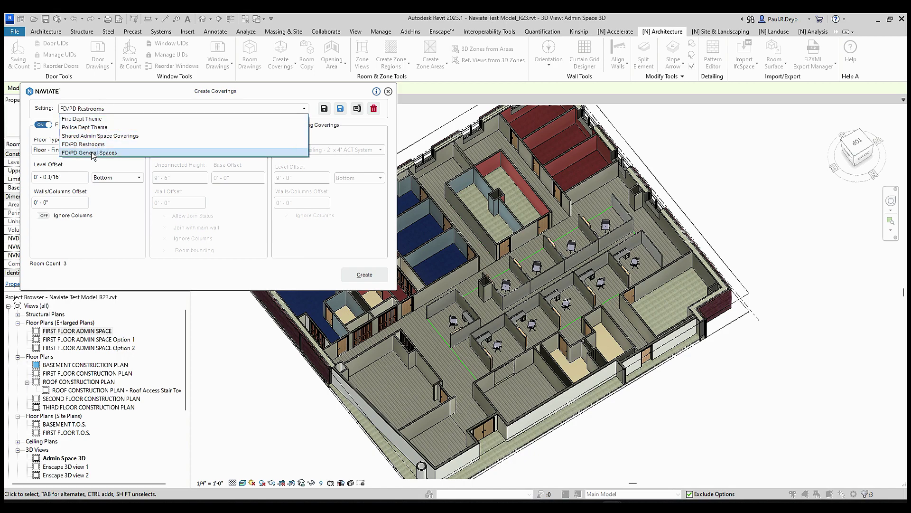
pyautogui.click(92, 153)
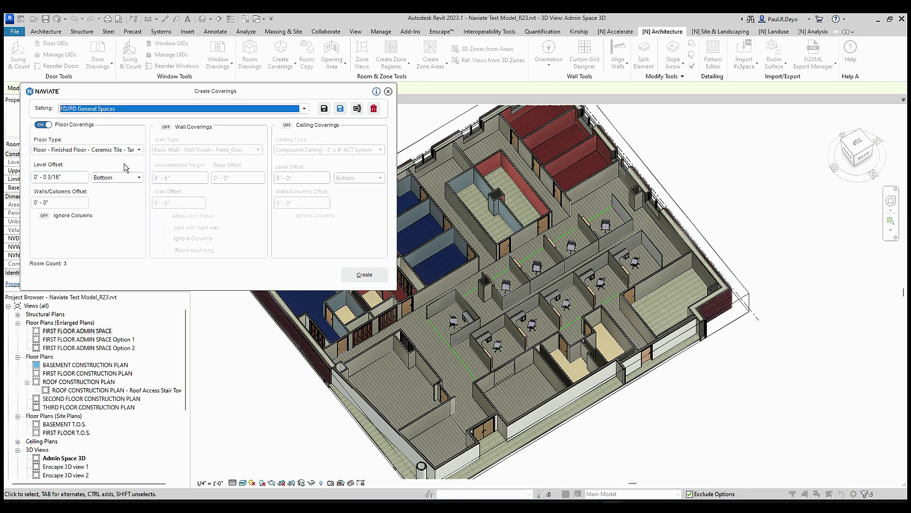
pyautogui.click(114, 109)
pyautogui.click(100, 153)
pyautogui.click(126, 149)
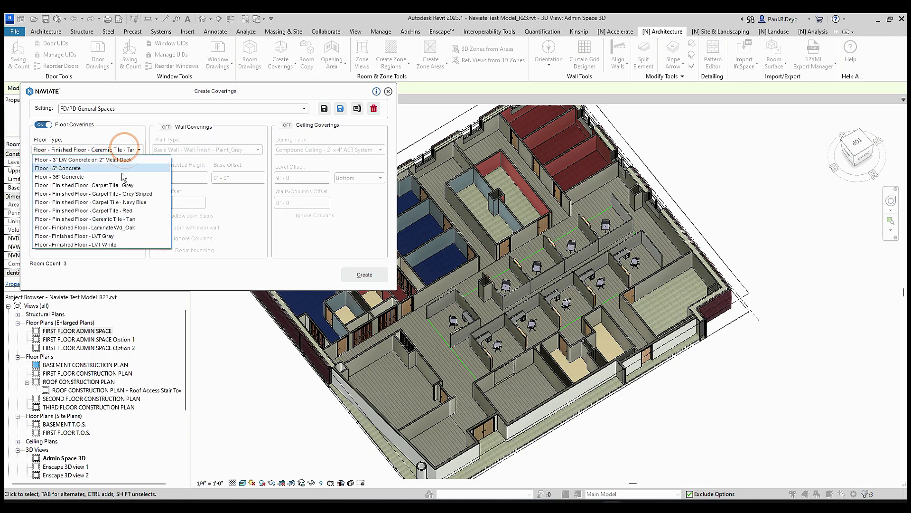
pyautogui.click(120, 230)
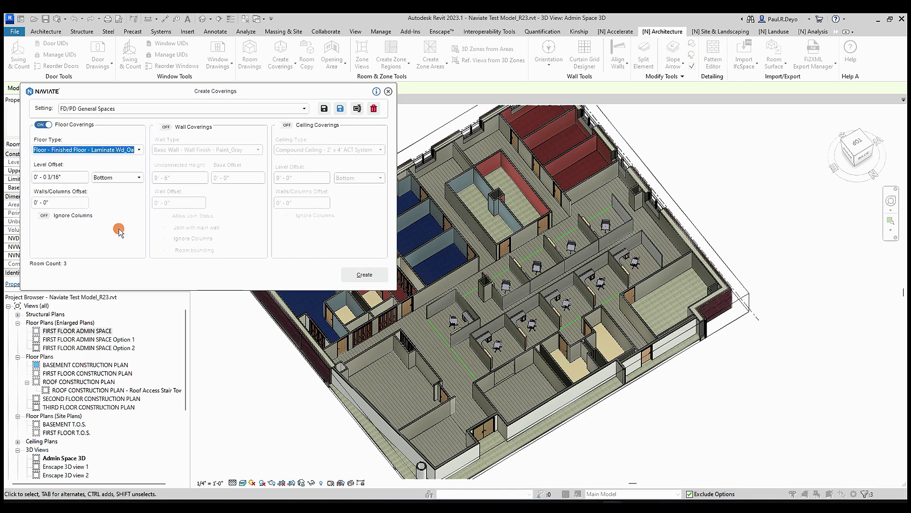
pyautogui.click(324, 109)
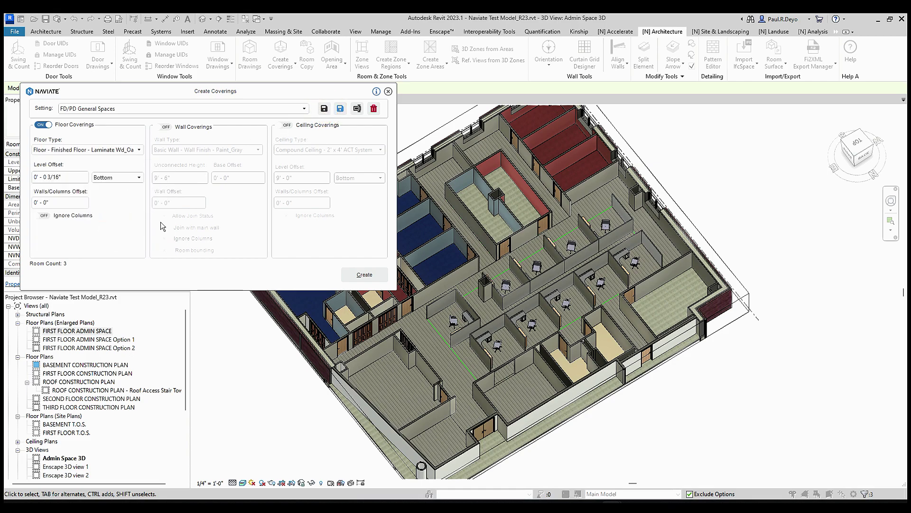
# Step: Create the laminate oak floor coverings in the selected file and break rooms
pyautogui.click(126, 149)
pyautogui.click(126, 149)
pyautogui.click(366, 275)
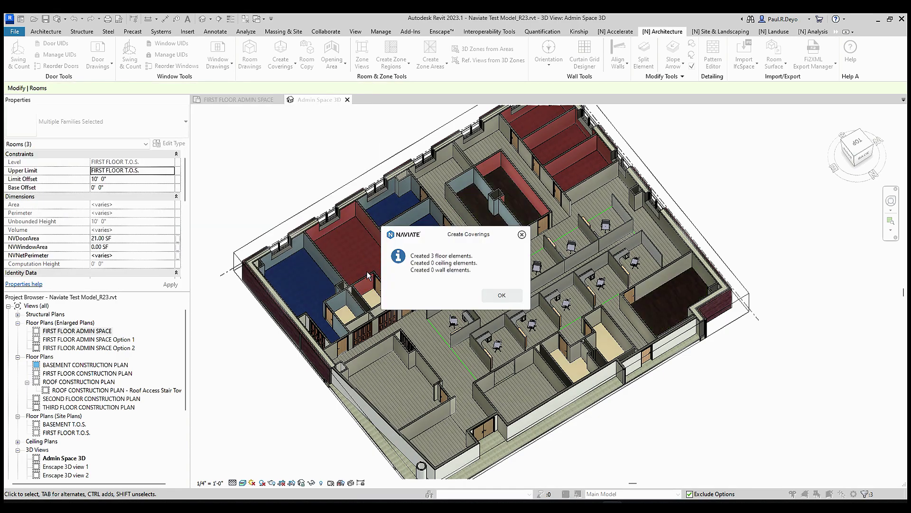
pyautogui.click(504, 295)
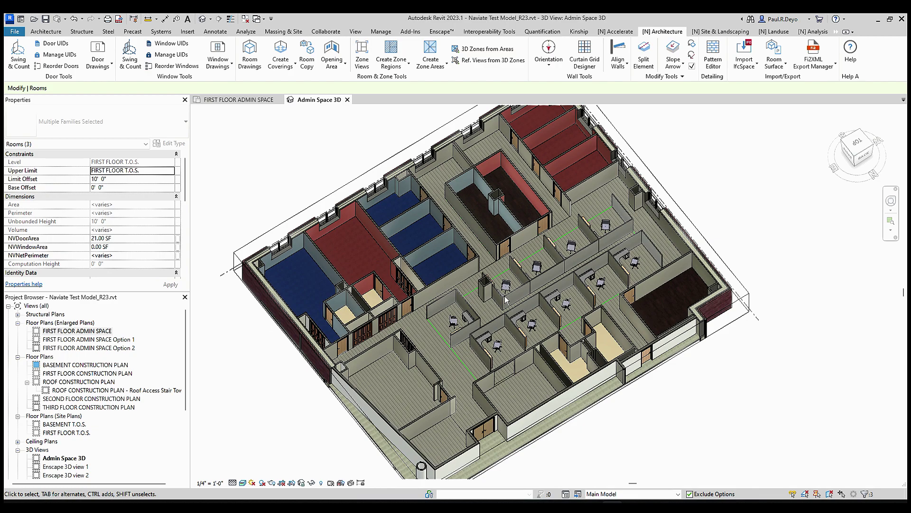
# Step: Open the choice between the Create Coverings and Manage Coverings commands
pyautogui.click(284, 69)
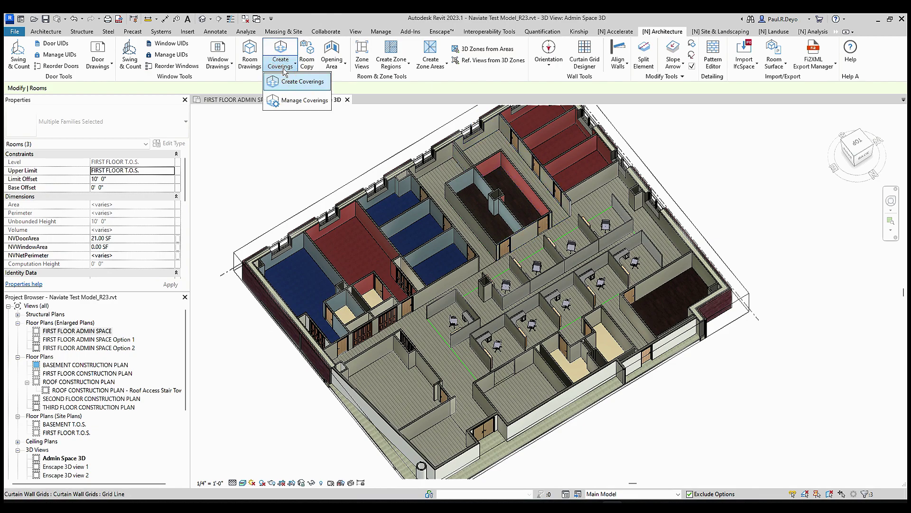